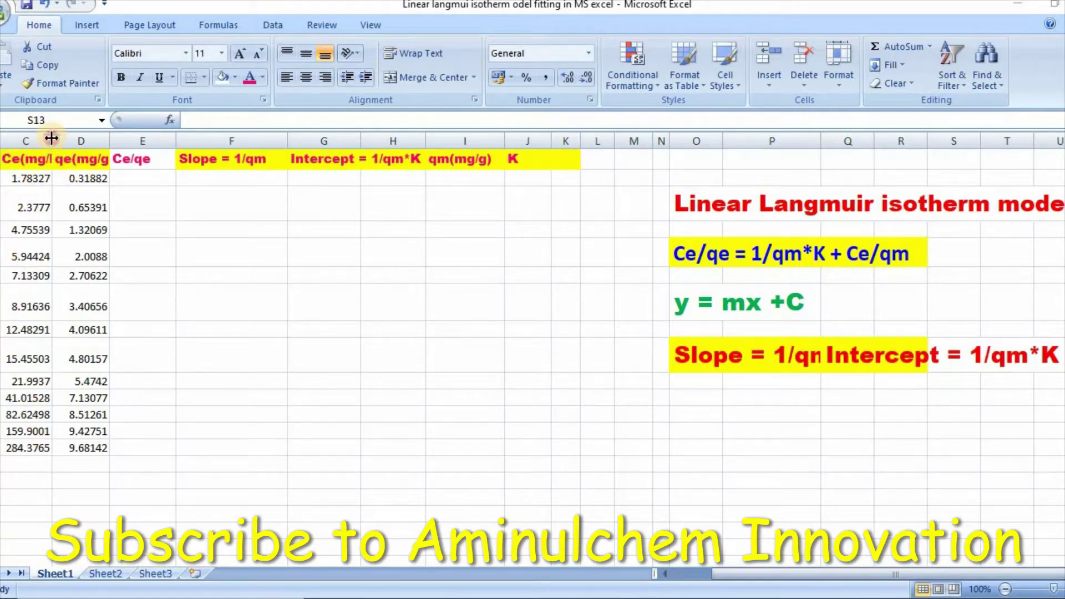
Step: Widen column C so the full Ce(mg/L) header and its values show
drag(52, 141, 125, 141)
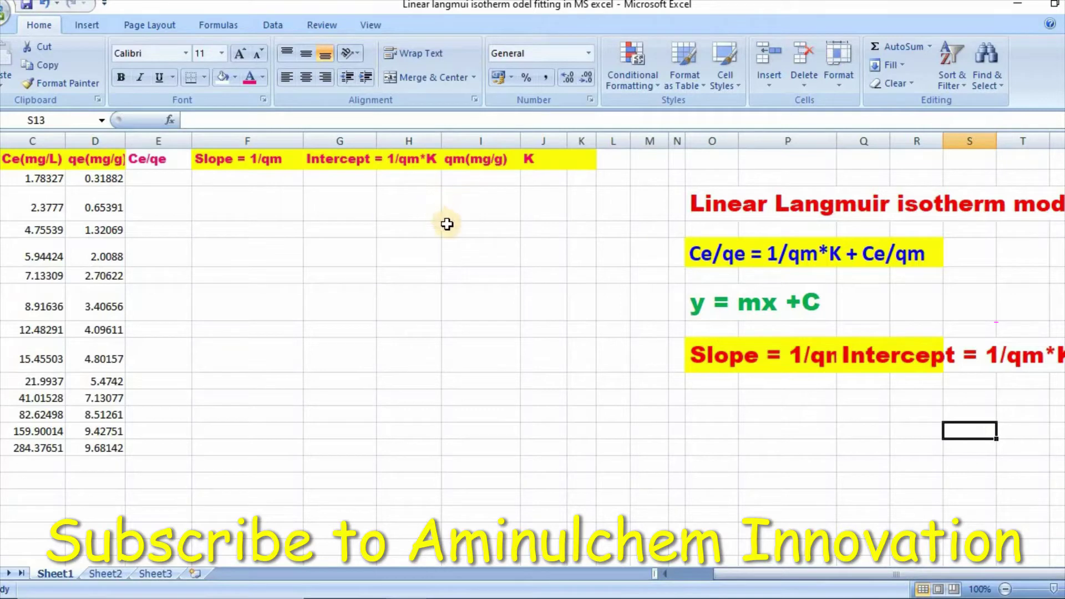
Step: Enter =C2/D2 in E2 and fill it down all 13 rows, giving 5.59334421 to 29.3734297
click(149, 179)
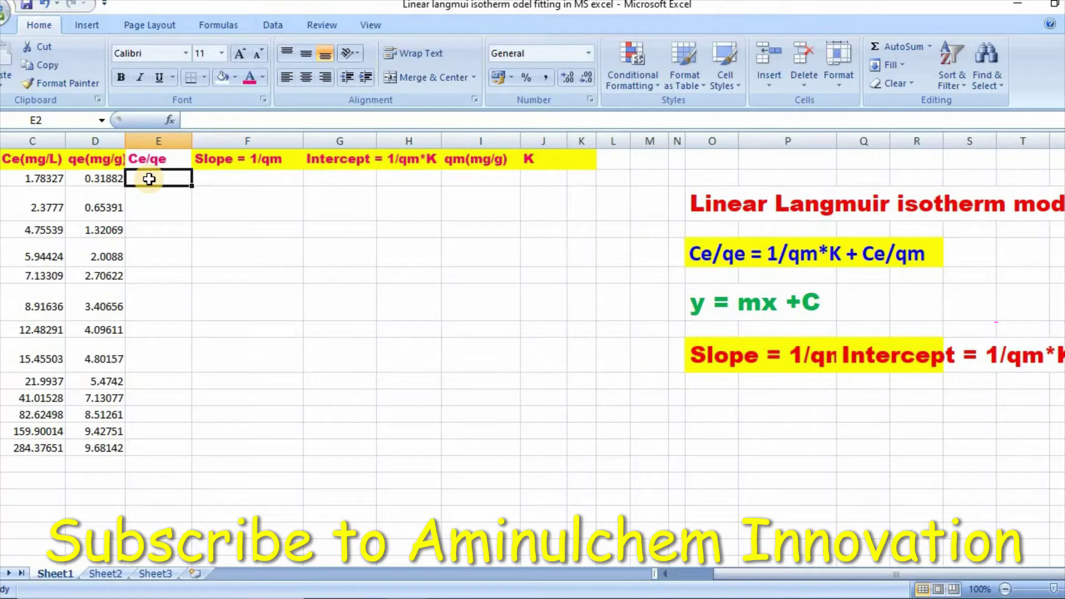
text(=)
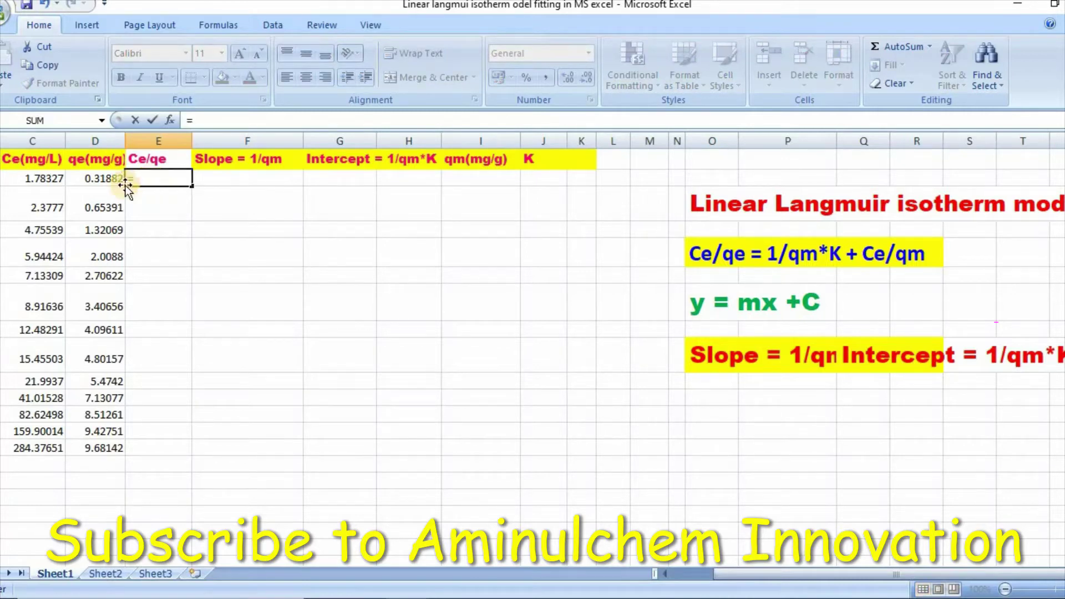
click(55, 181)
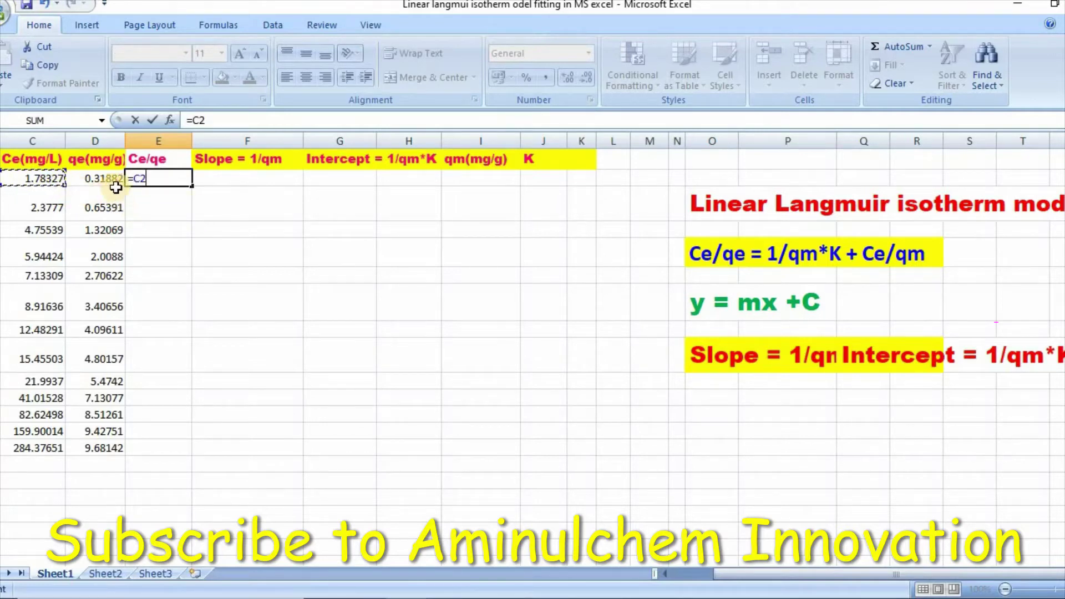
text(/)
click(106, 178)
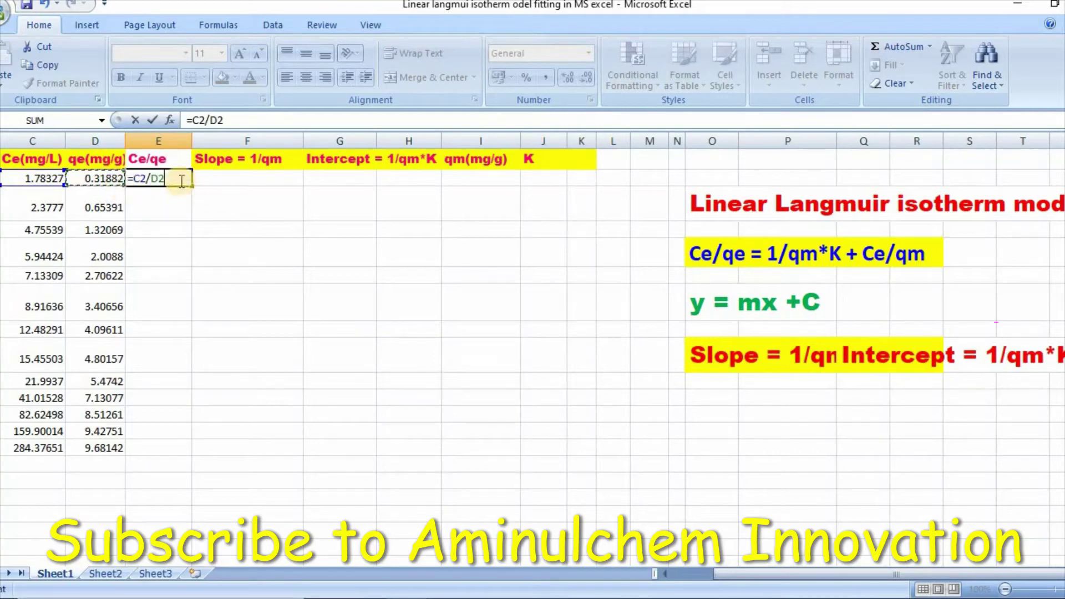
key(Return)
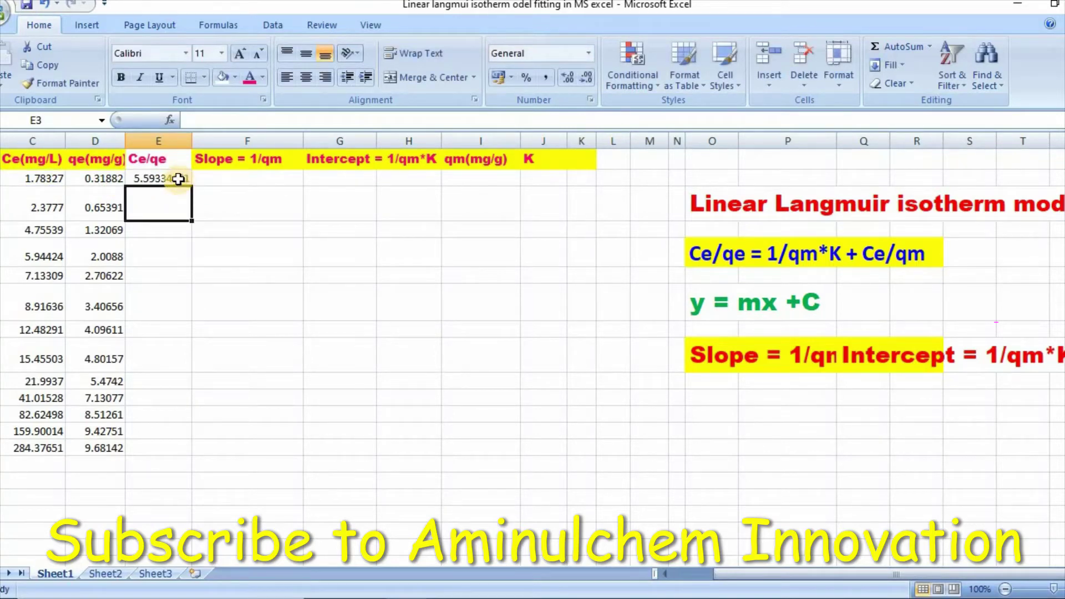
click(177, 179)
drag(191, 188, 199, 443)
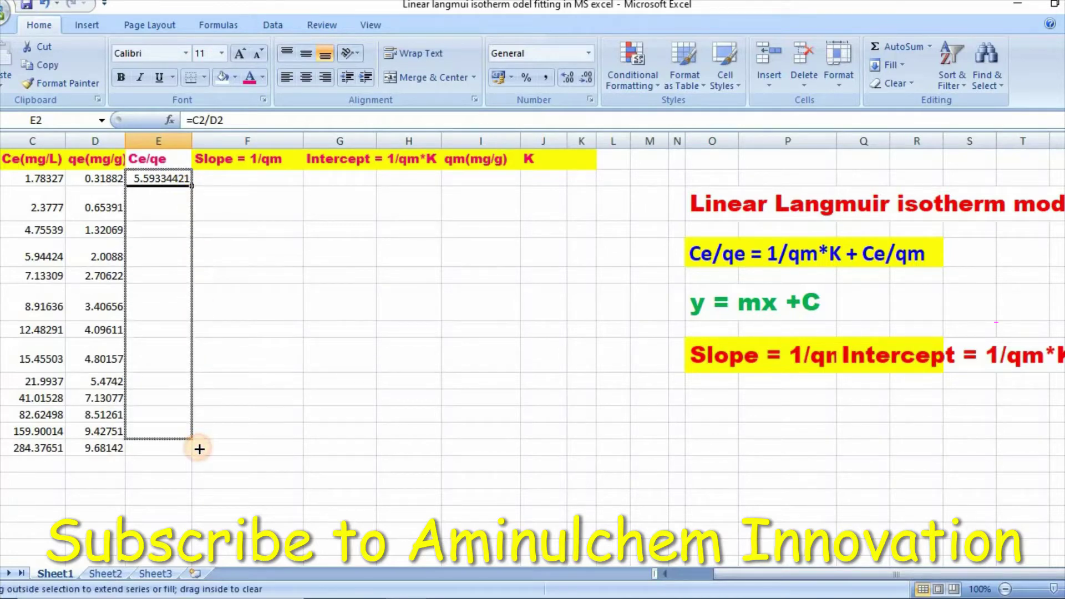
drag(199, 443, 196, 435)
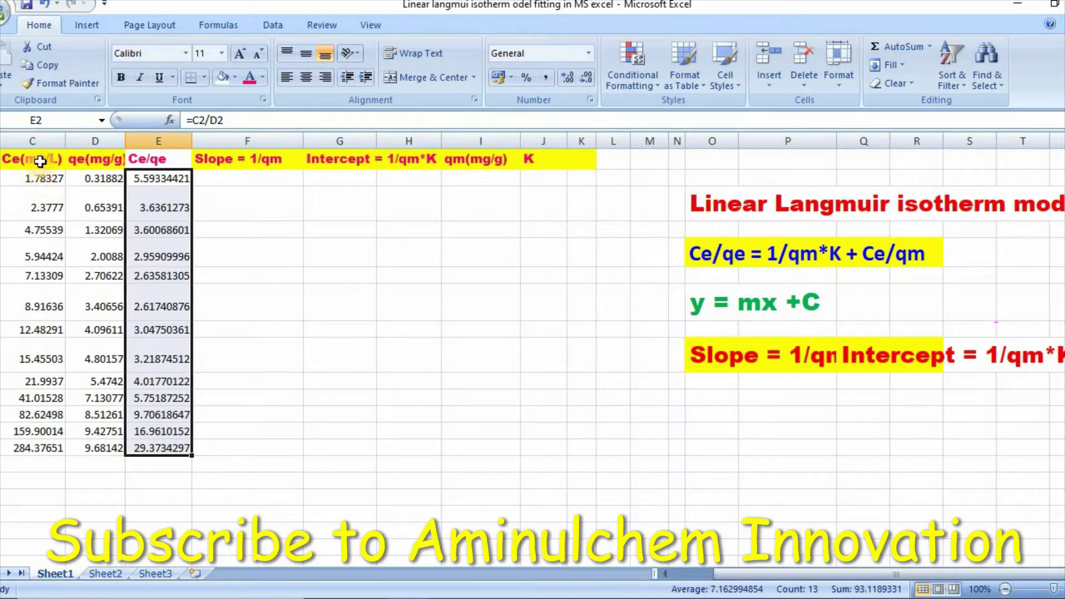
Step: Insert a markers-only scatter chart of C1:C14 (Ce) against E1:E14 (Ce/qe)
drag(40, 162, 53, 343)
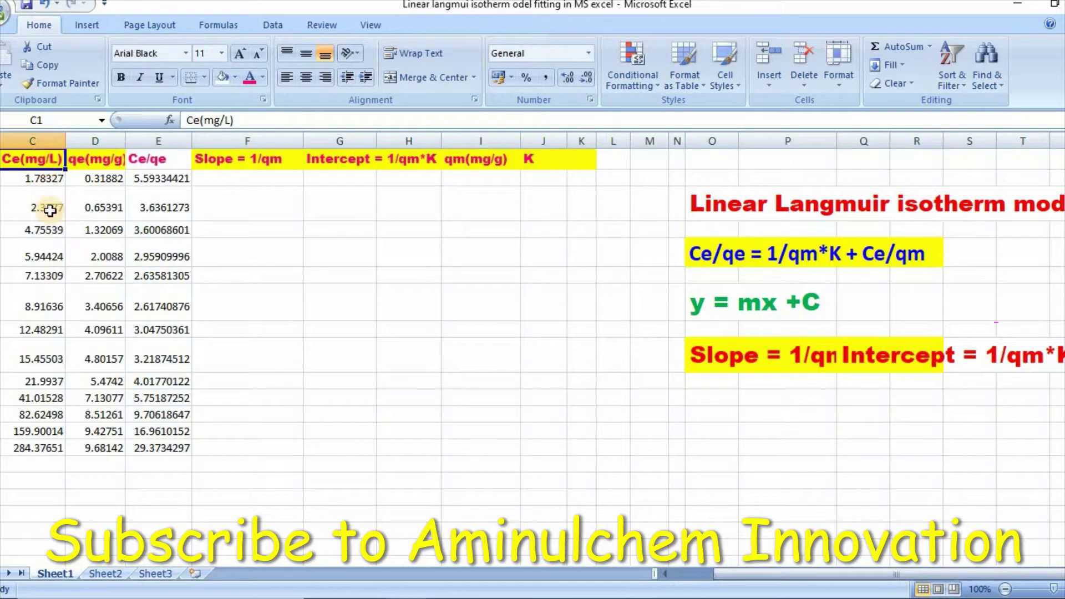
drag(52, 343, 51, 442)
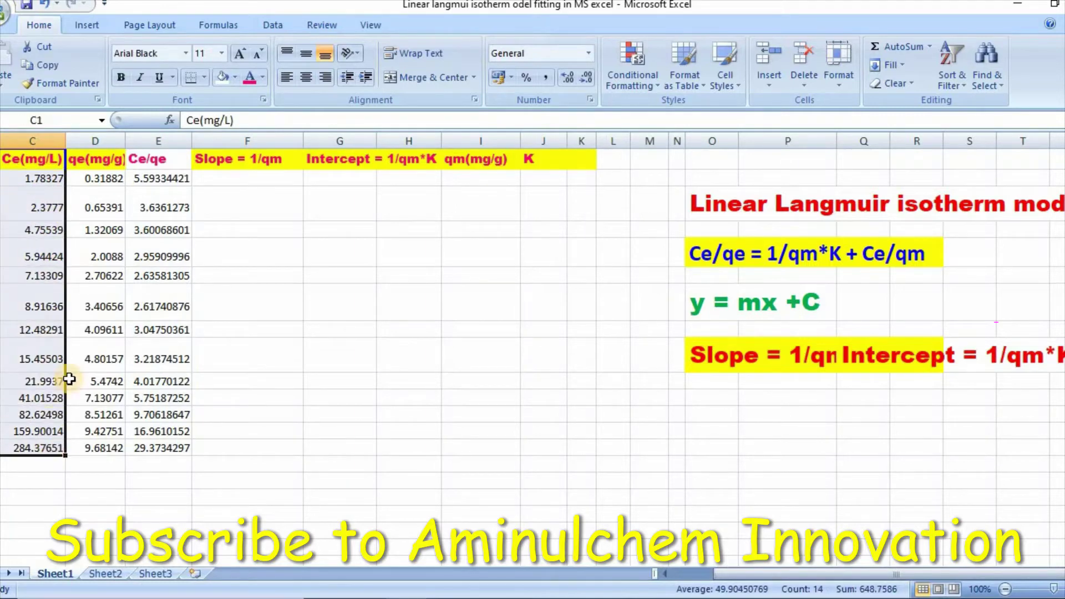
ctrl+drag(146, 159, 172, 465)
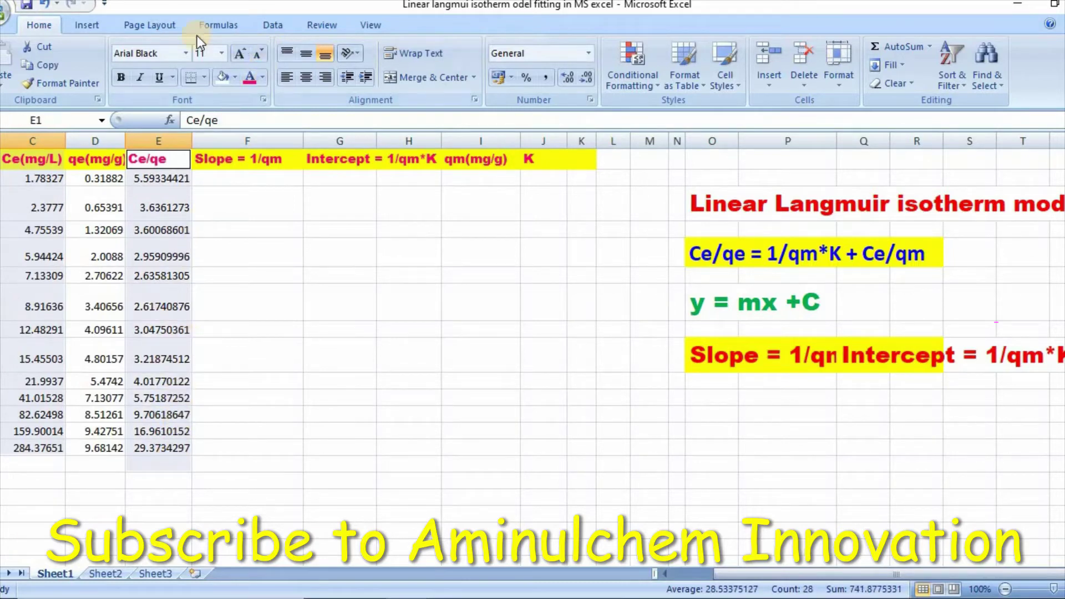
click(87, 26)
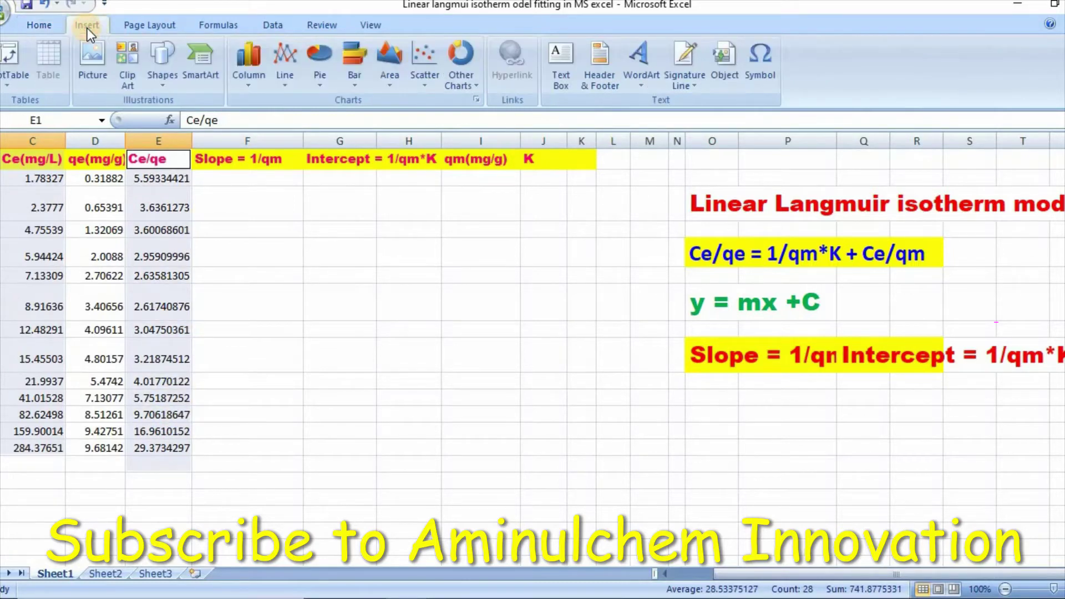
click(417, 84)
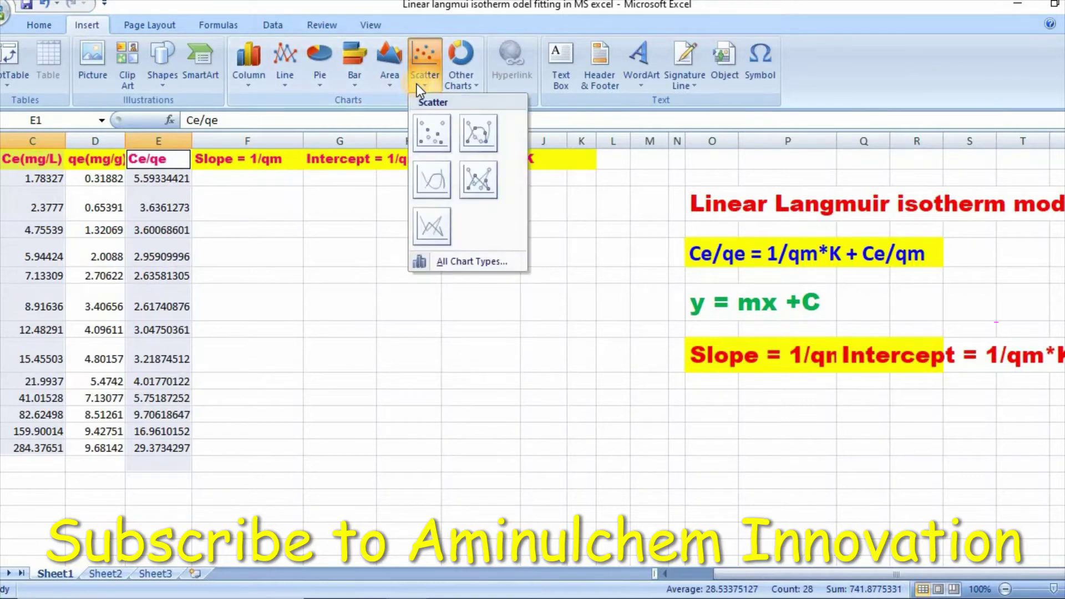
click(428, 136)
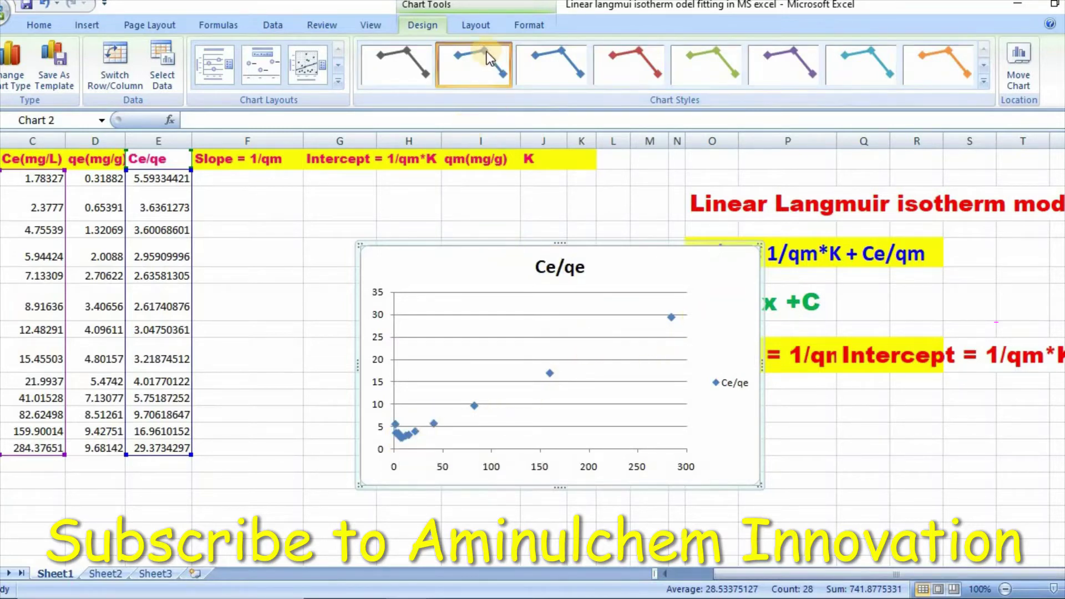
Step: Add a Linear (Ce/qe) trendline through the scatter points from the chart Layout tools
click(475, 26)
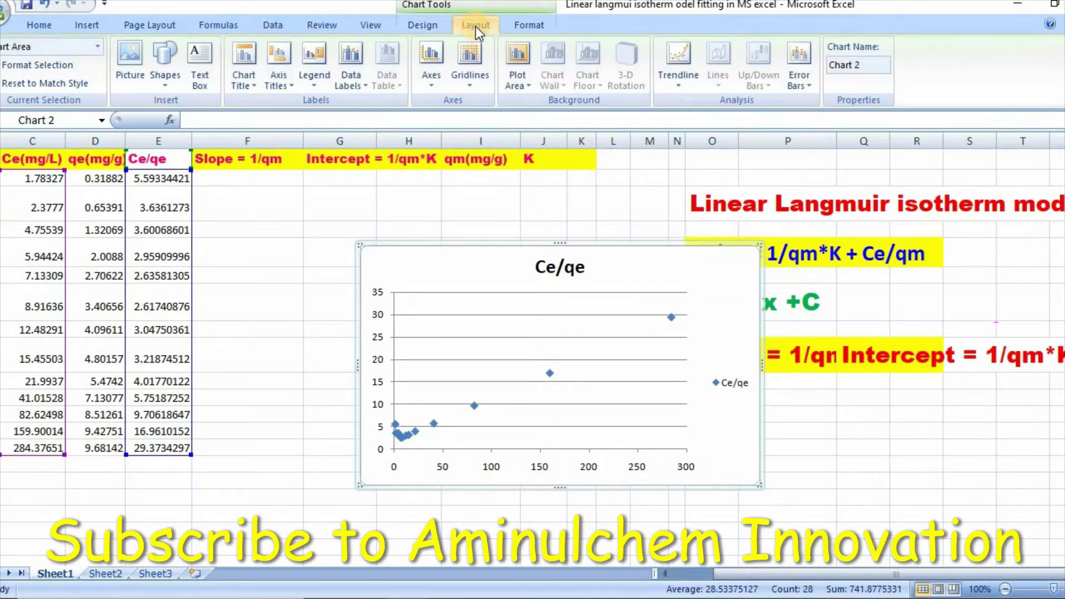
click(678, 84)
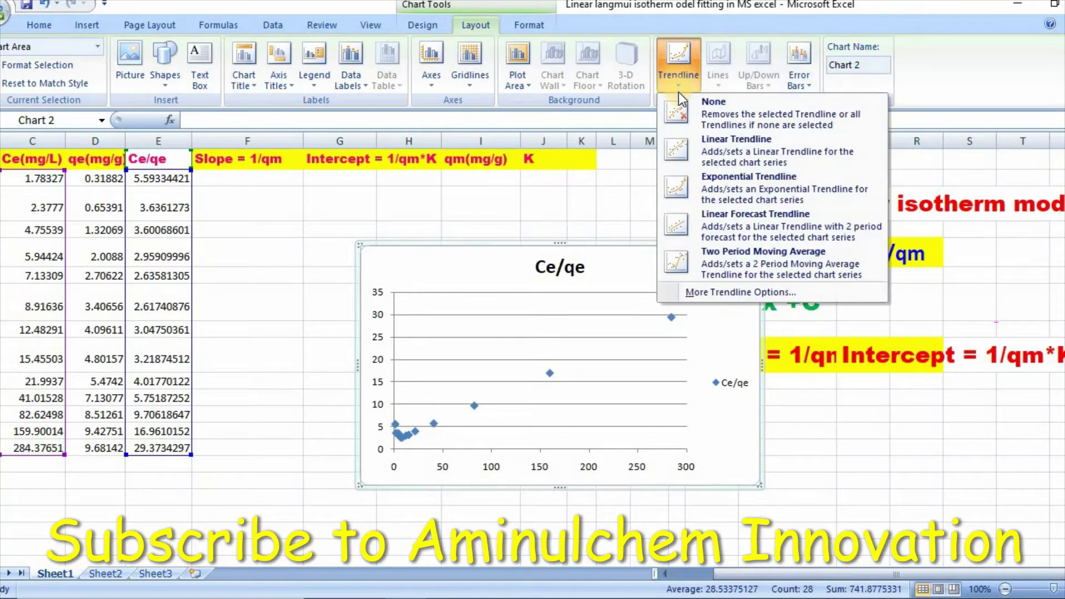
click(737, 148)
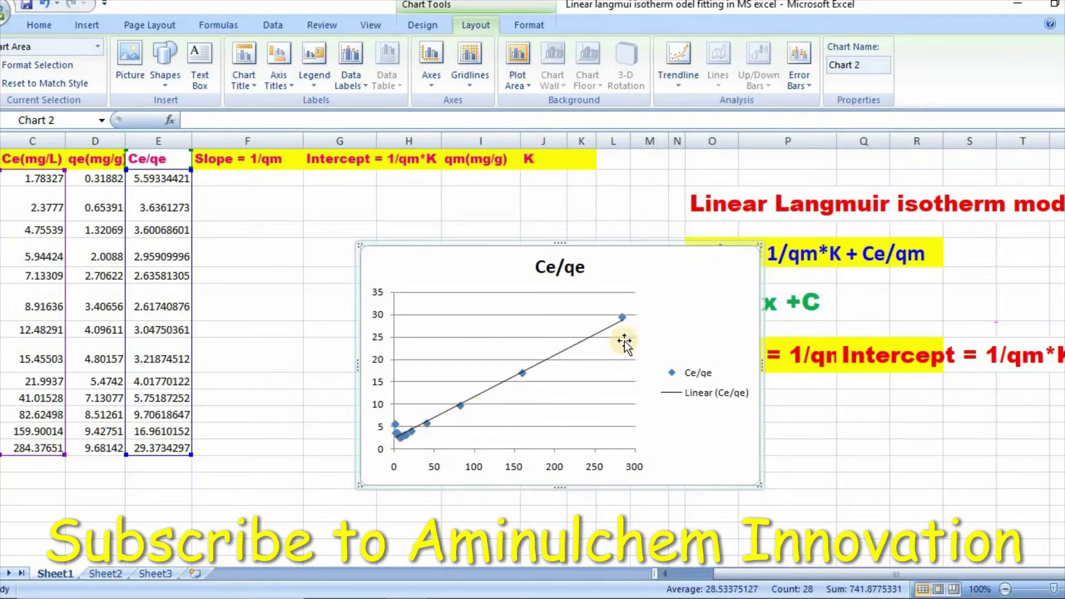
click(676, 88)
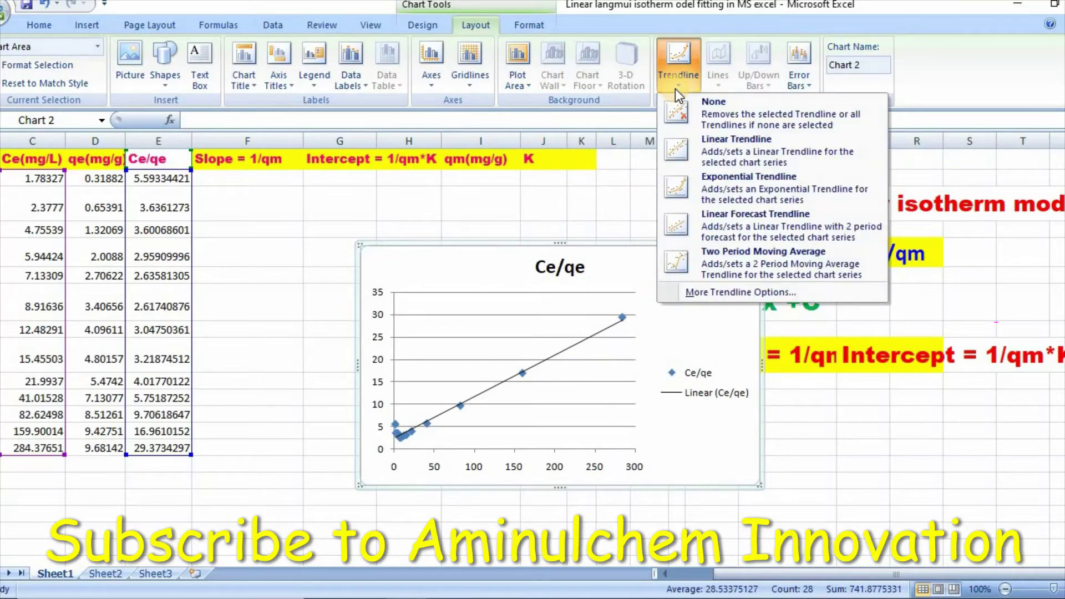
Step: Display the trendline equation y = 0.092x + 2.552 and R² = 0.982 on the chart
click(710, 293)
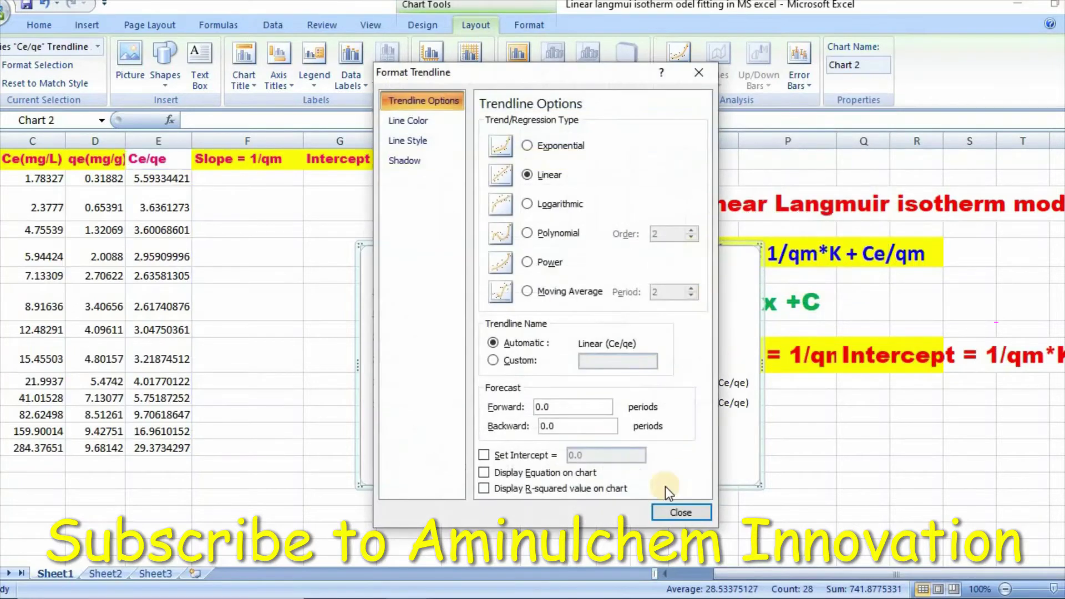
click(484, 489)
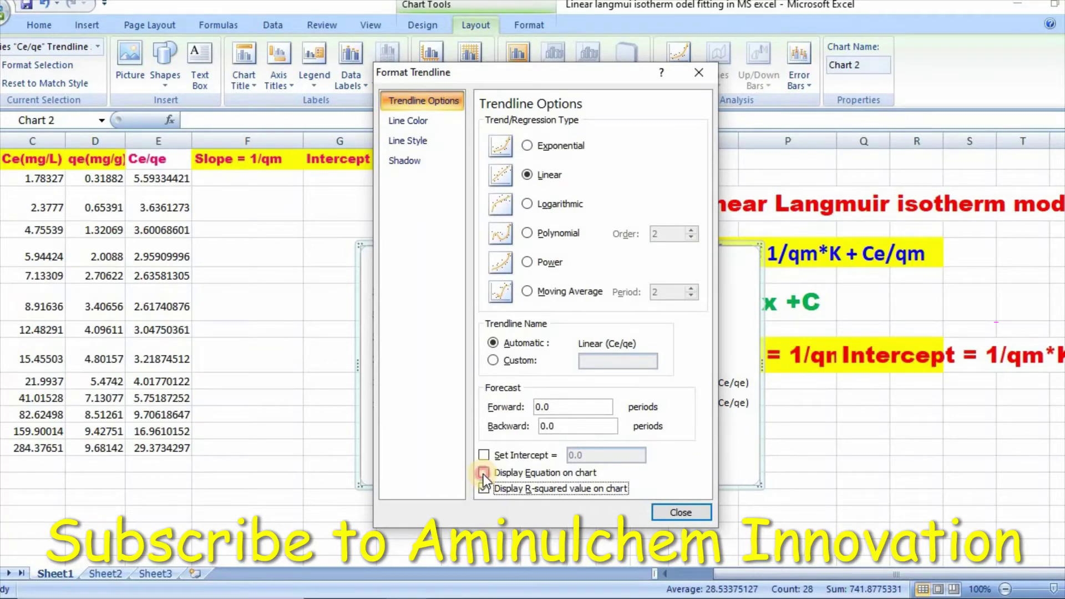
click(484, 472)
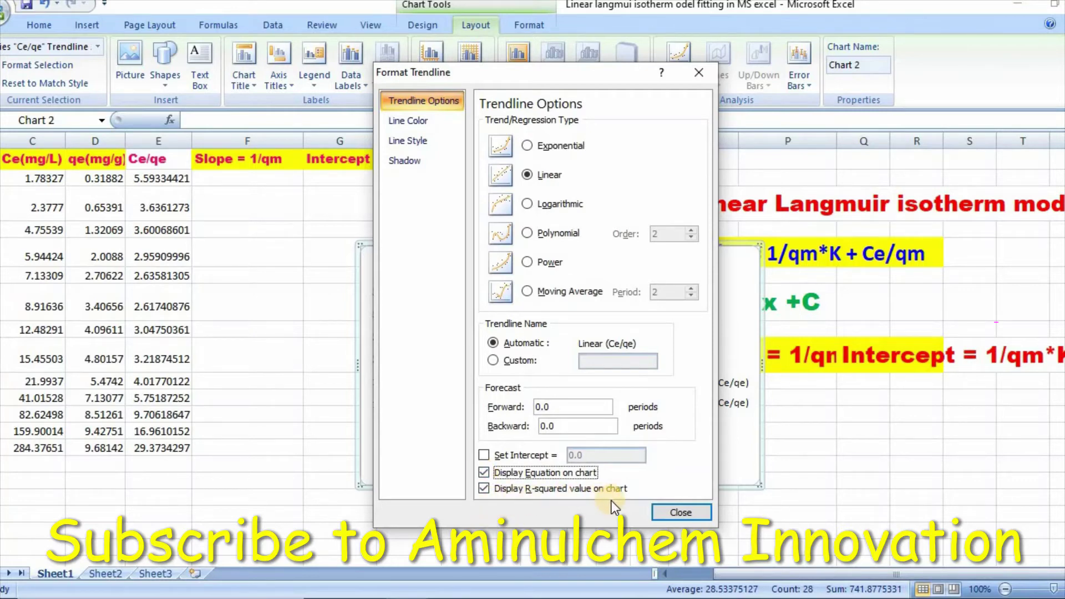
click(683, 513)
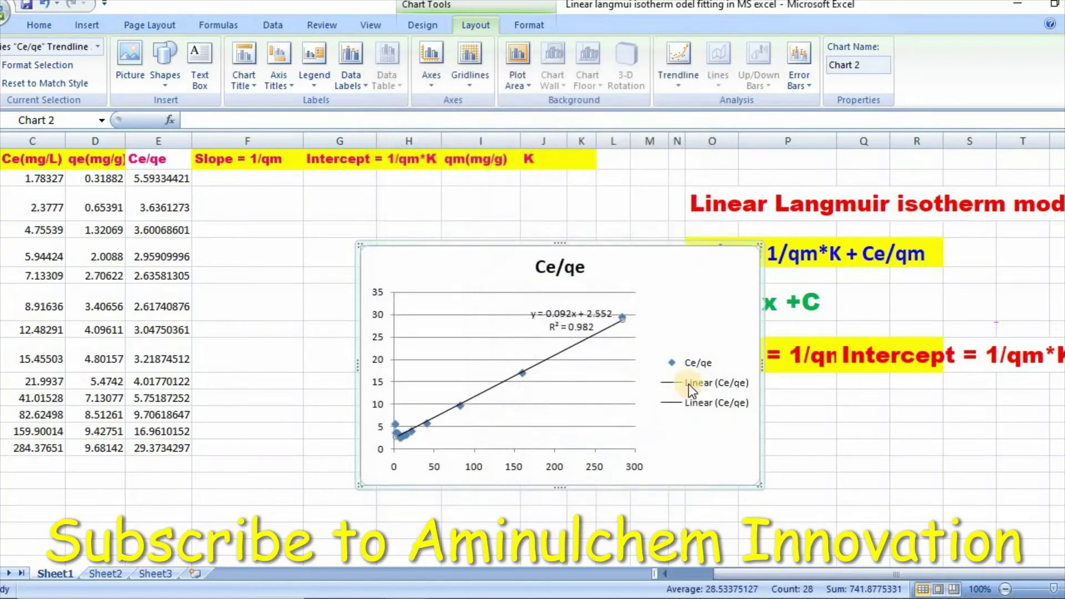
Step: Drag the Ce/qe chart left and down below the data, then deselect it
drag(650, 269, 548, 296)
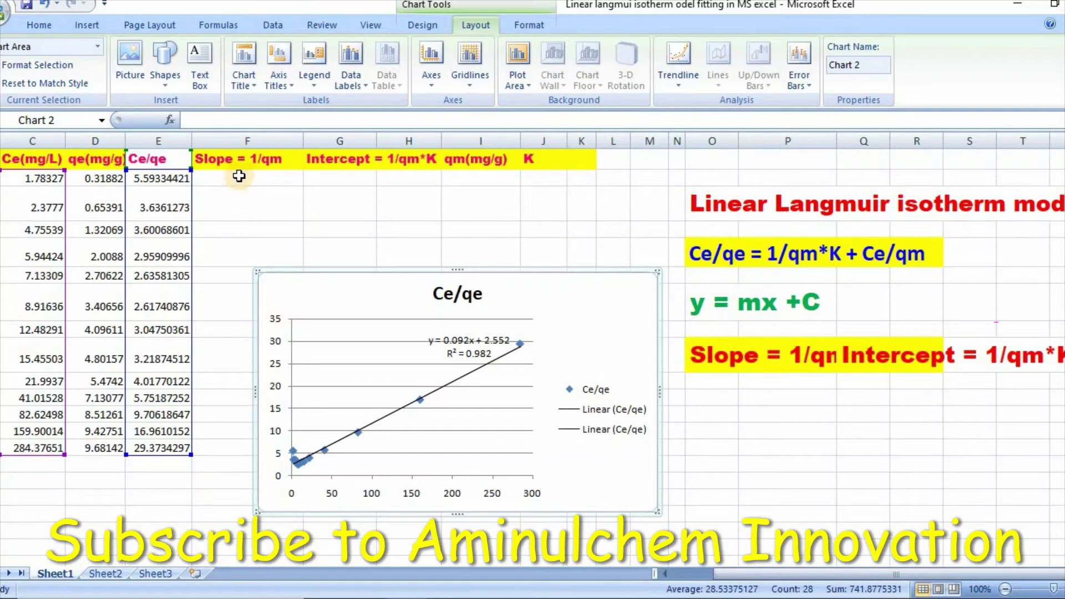
click(239, 176)
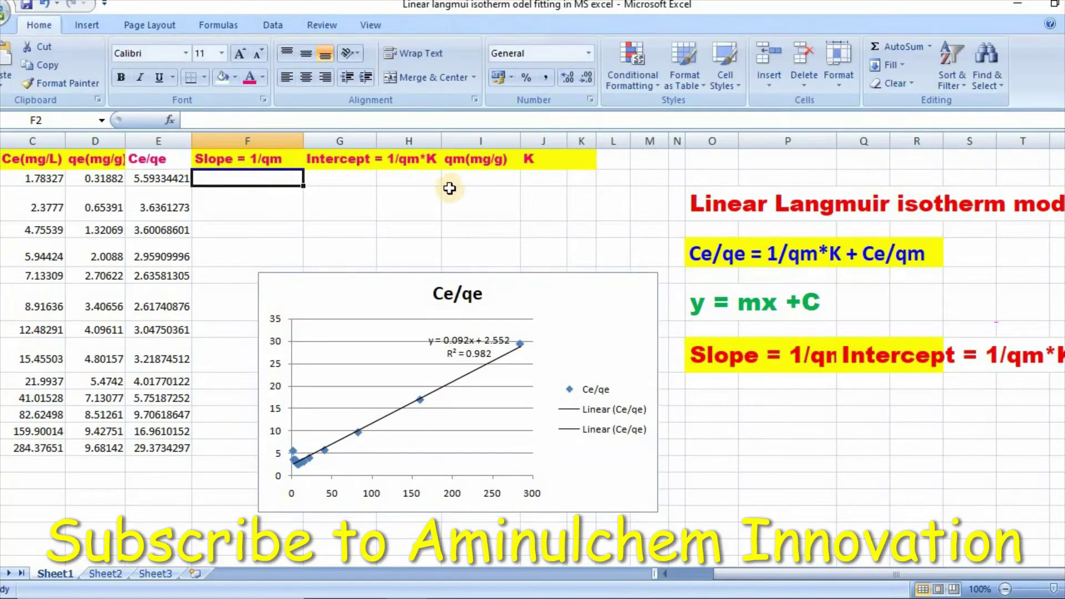
Step: Enter =1/0.092 in I2 so qm(mg/g) shows 10.86956522
click(479, 178)
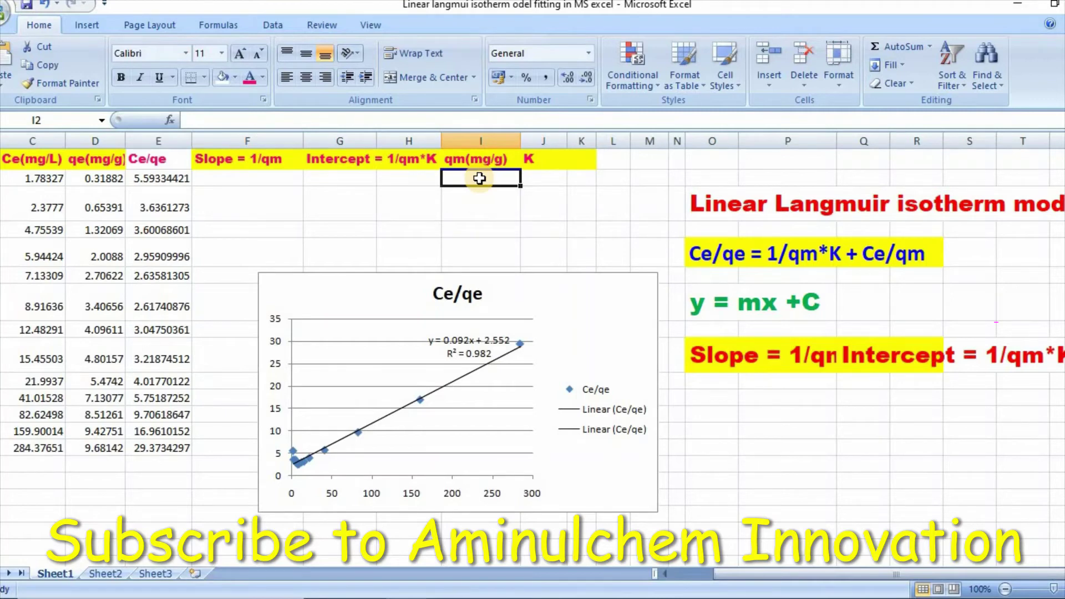
text(=)
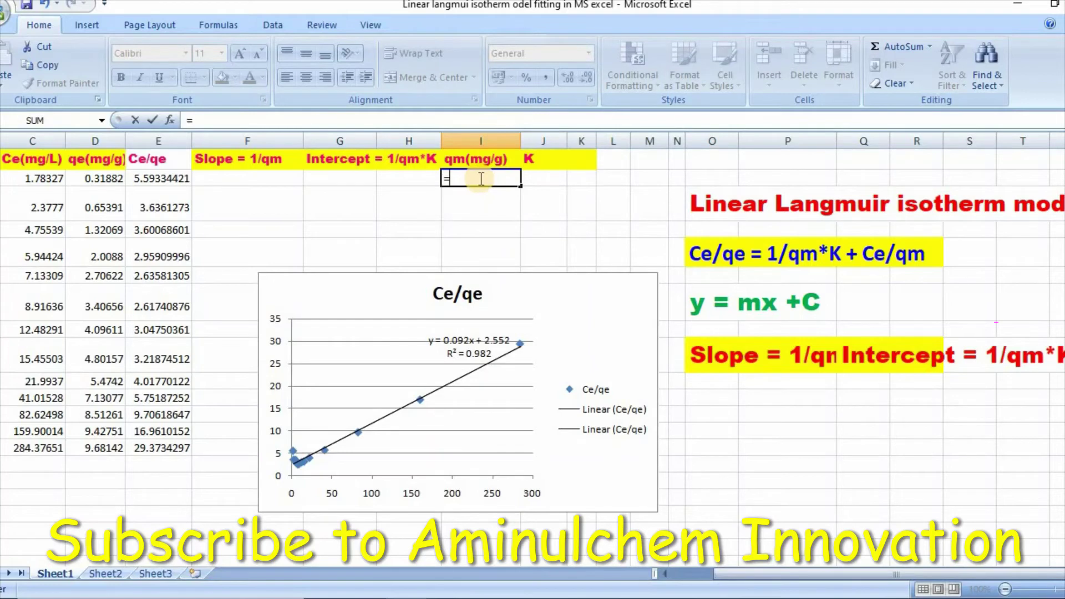
text(1)
text(/)
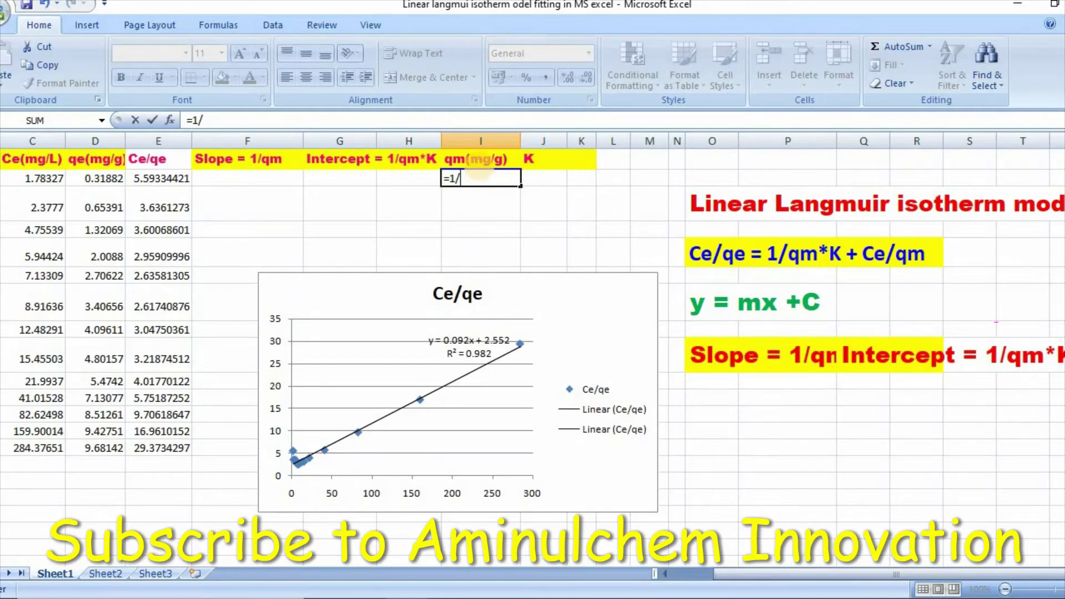
text(0)
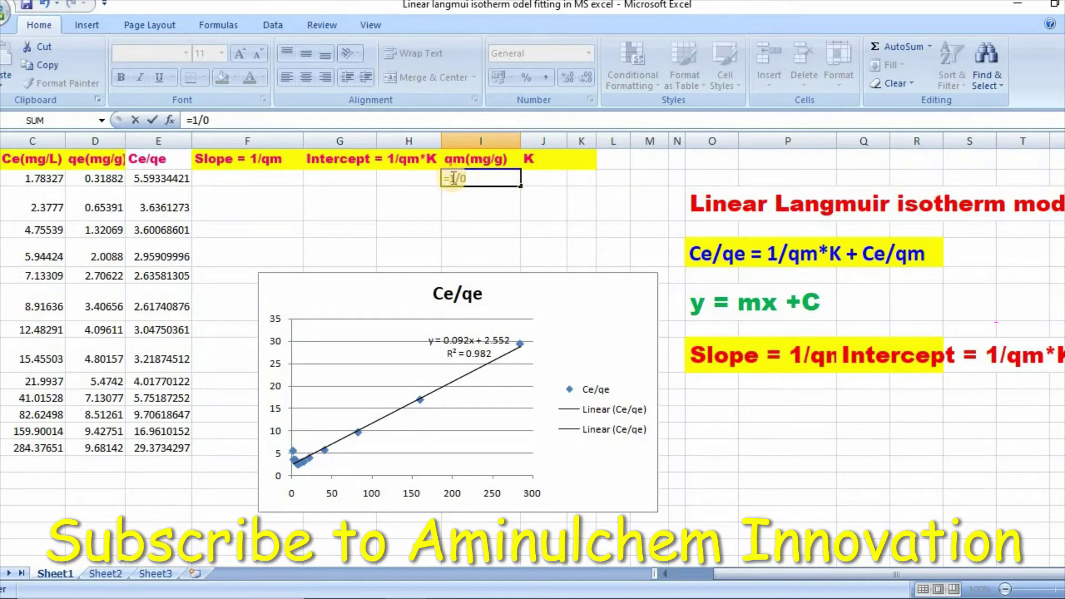
text(.092)
key(Return)
click(470, 180)
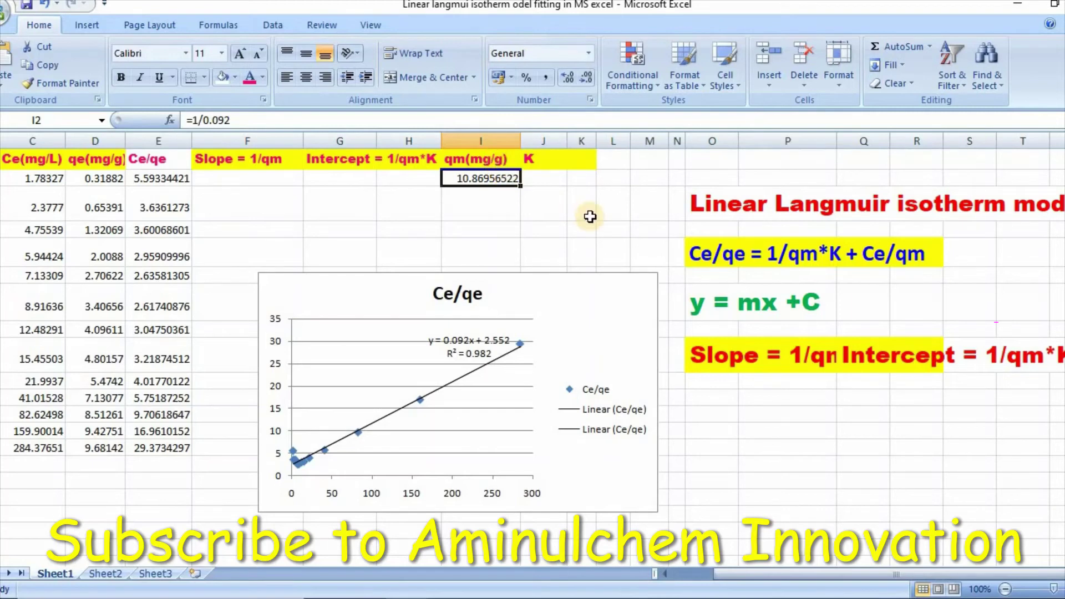
click(557, 178)
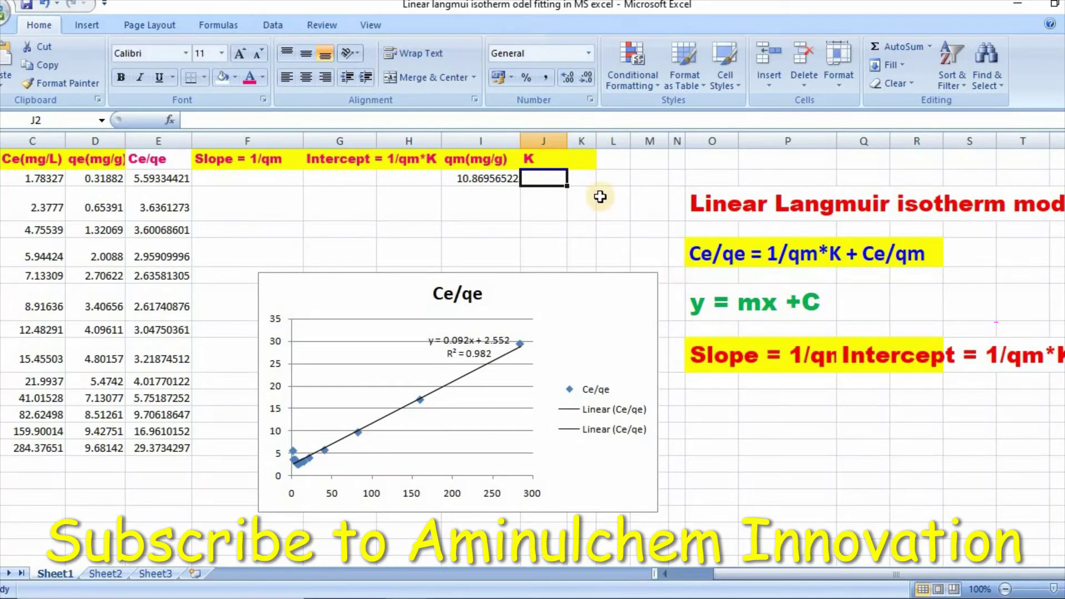
Step: Enter =2.552*10.8695 in J2 so K shows 27.739
text(=)
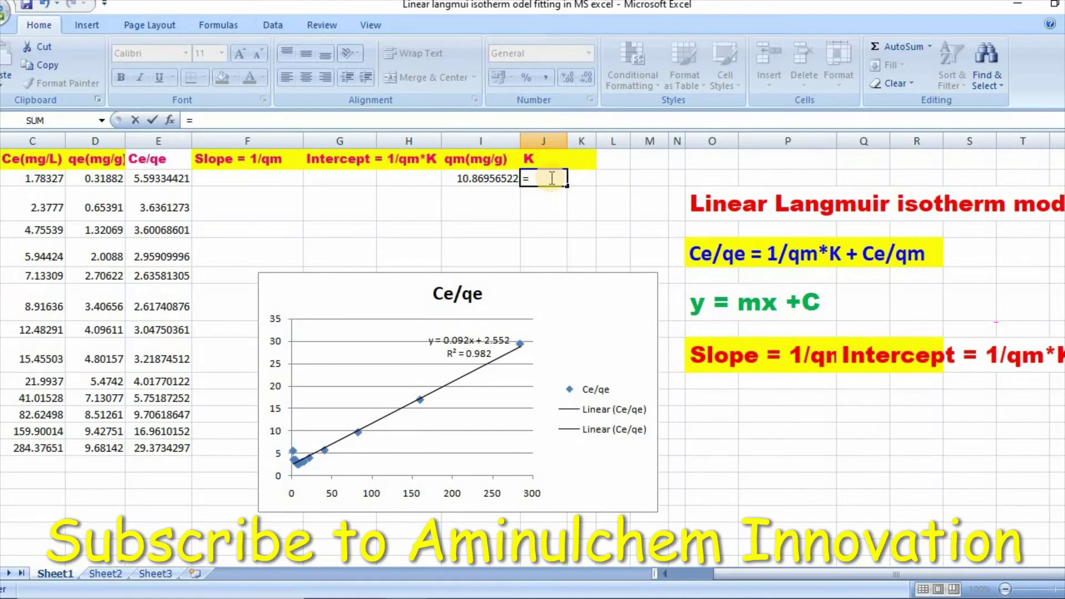
text(2.)
text(552)
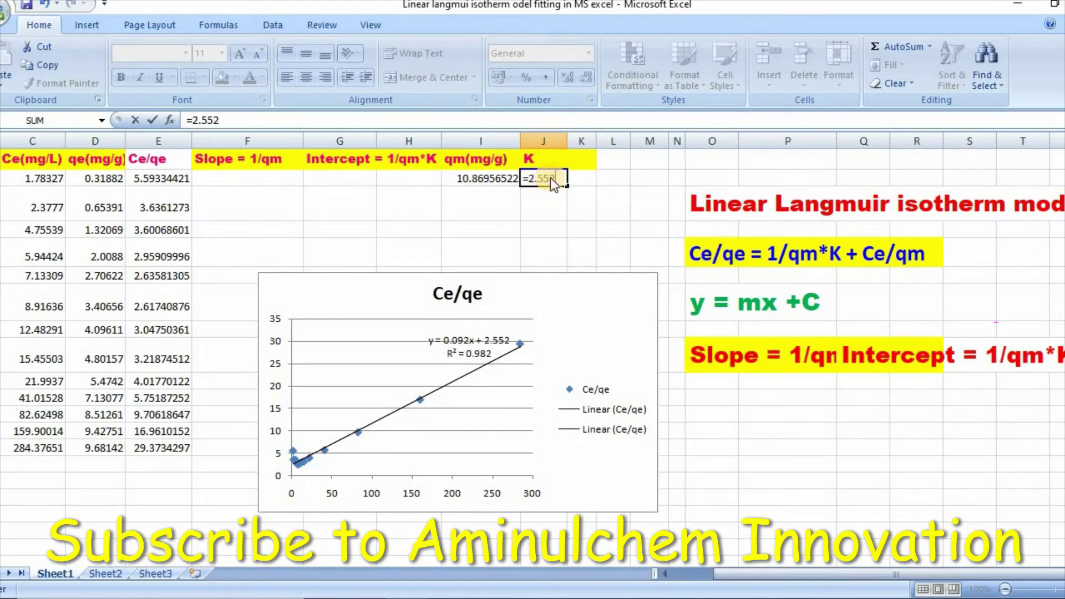
text(*)
text(10.)
text(86)
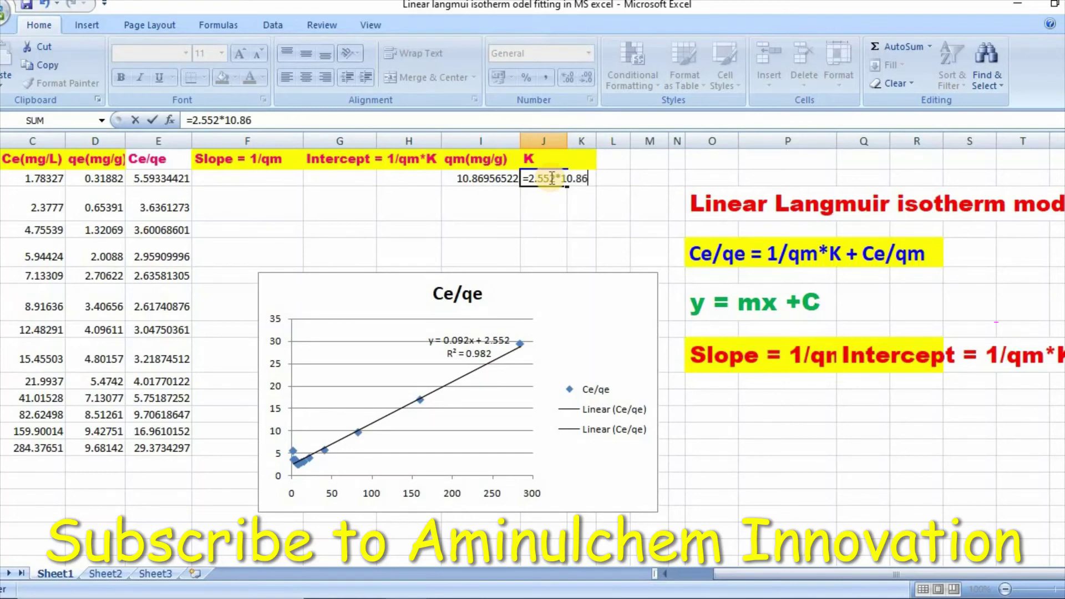
text(95)
key(Return)
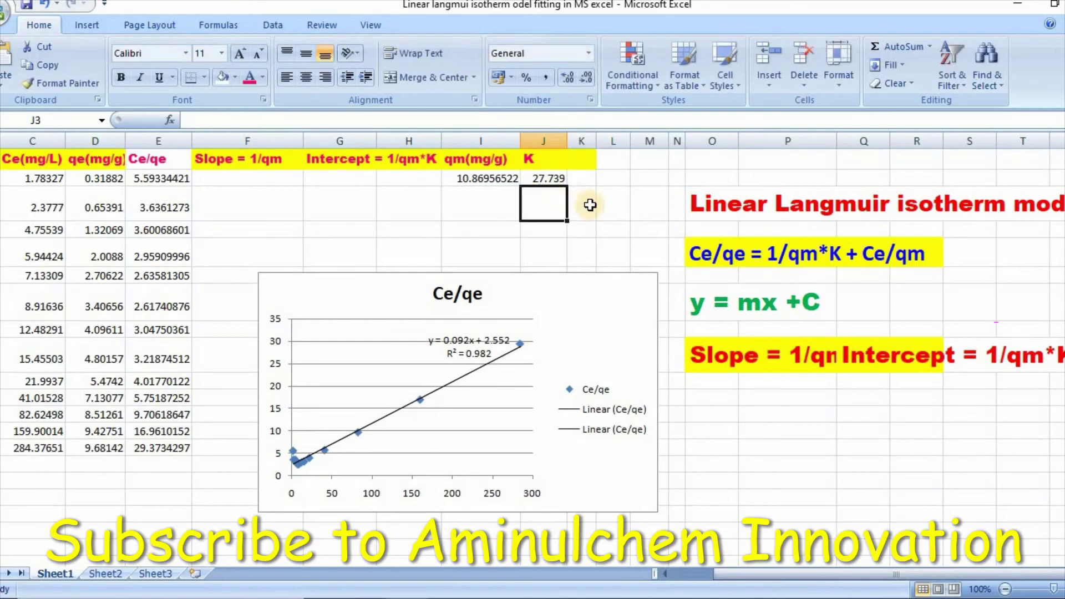
click(543, 175)
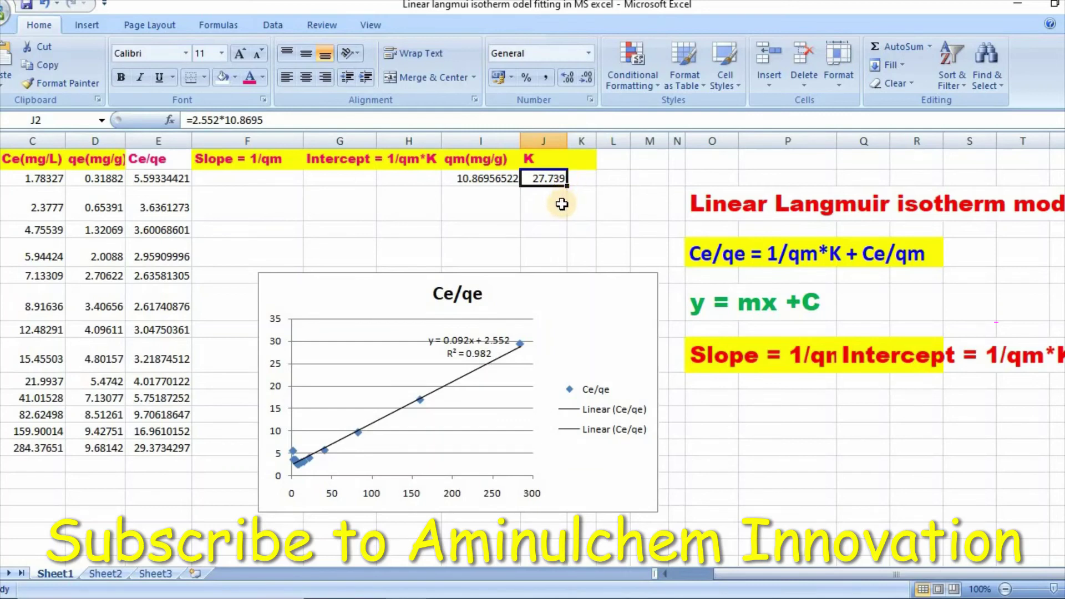
click(564, 199)
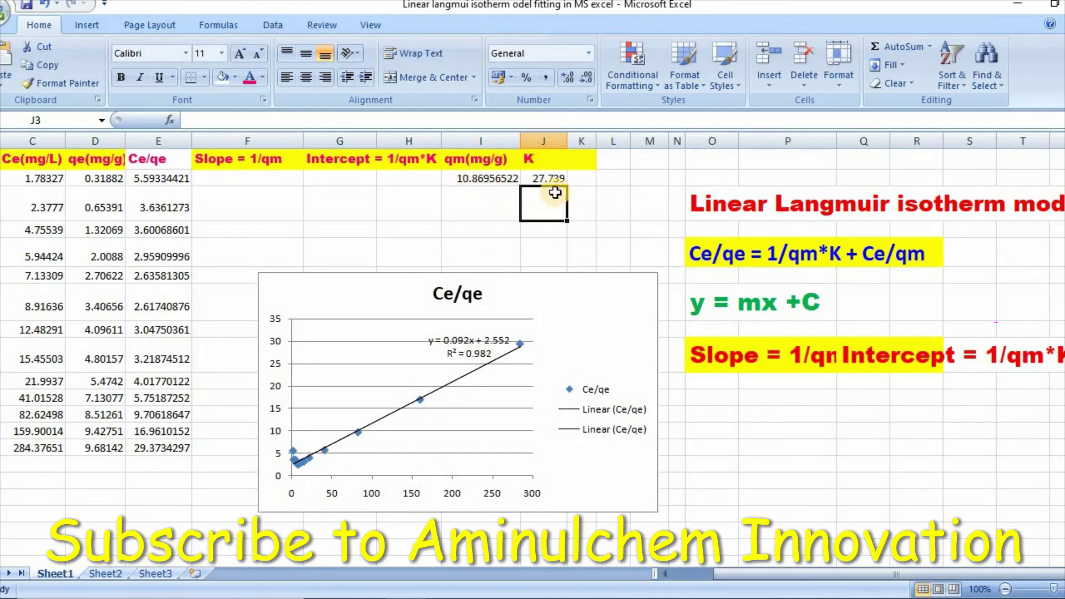
click(638, 226)
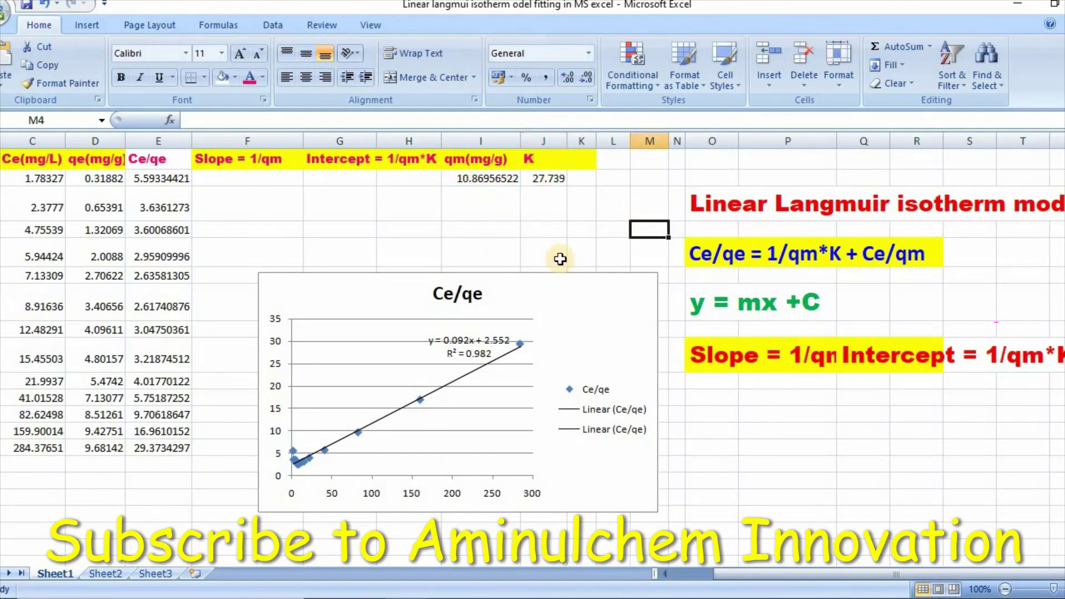